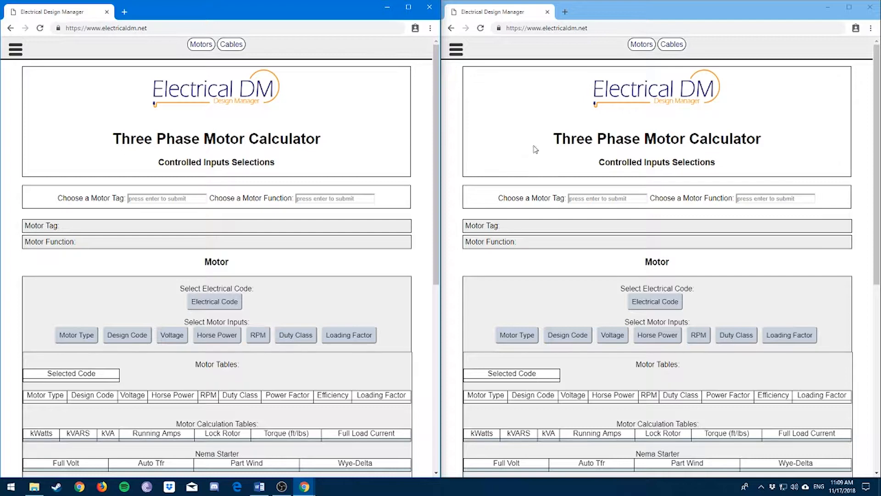
Open the Process Equipment Schedule in the second browser window.
{"action": "left_click", "coordinate": [456, 50]}
{"action": "mouse_move", "coordinate": [478, 115]}
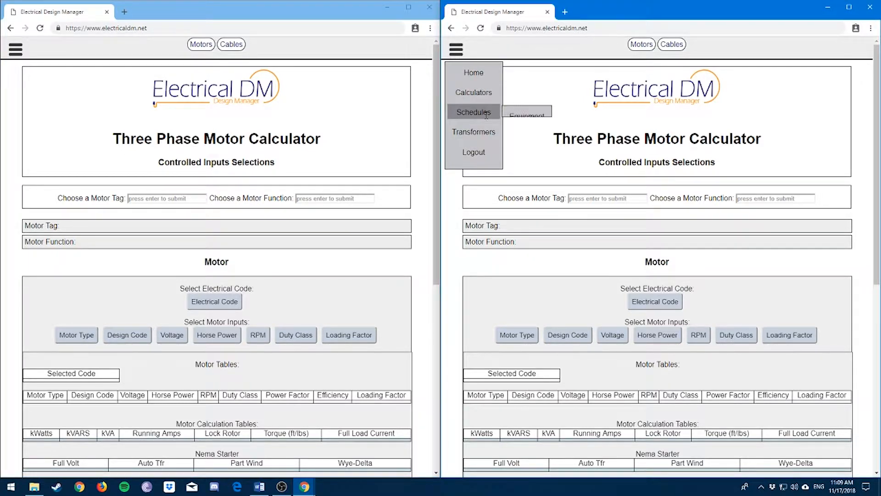
{"action": "left_click", "coordinate": [581, 120]}
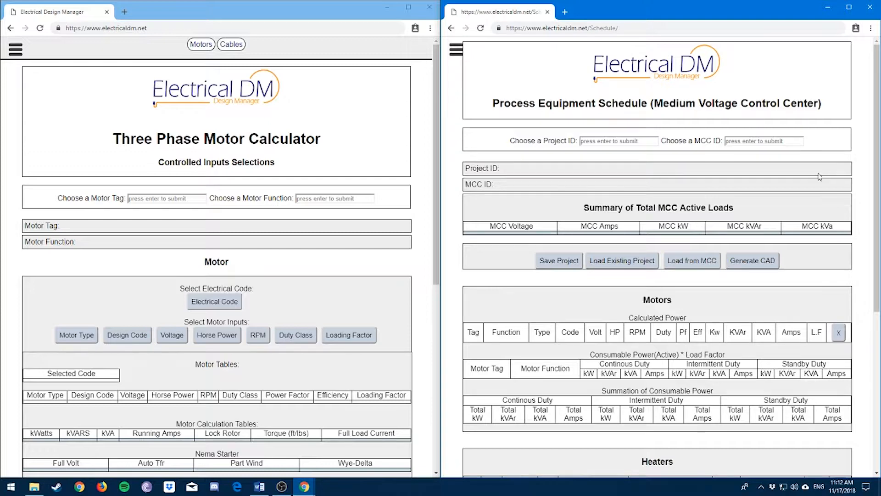
Set the motor tag to EDM-P1 and the motor function to NGL OFFLOAD PUMP MOTOR in the motor calculator.
{"action": "left_click", "coordinate": [171, 196]}
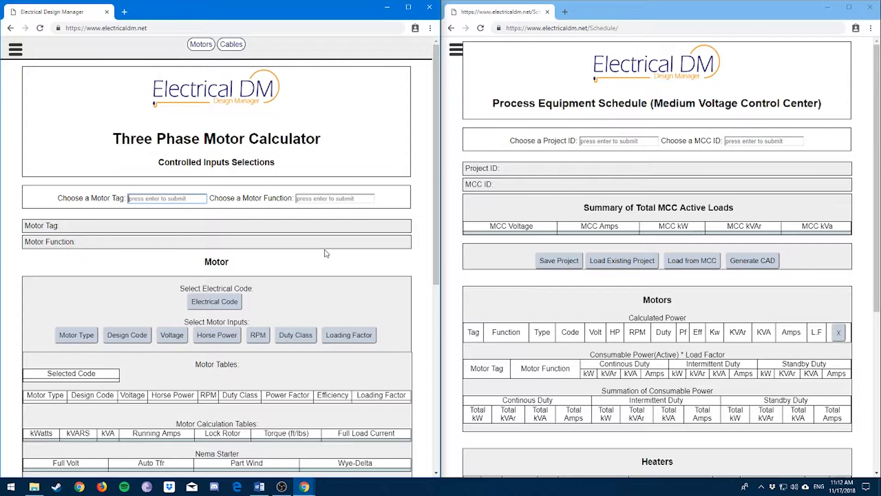
{"action": "type", "text": "EDM-P1"}
{"action": "key", "text": "Return"}
{"action": "key", "text": "Tab"}
{"action": "type", "text": "NGL OFFLOAD PUMP MOTOR"}
{"action": "key", "text": "Return"}
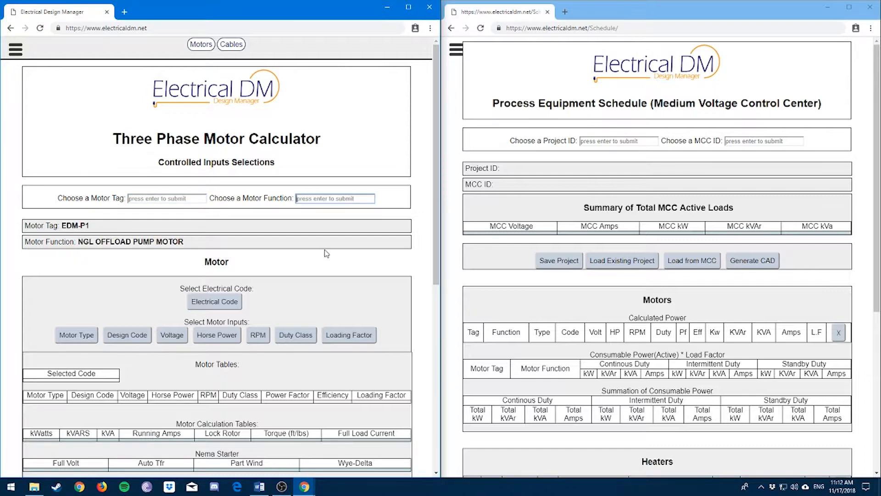
Set the motor type to Squirrel Cage and the design code to B.
{"action": "scroll", "coordinate": [327, 254], "scroll_direction": "down", "scroll_amount": 2}
{"action": "left_click", "coordinate": [215, 209]}
{"action": "left_click", "coordinate": [221, 222]}
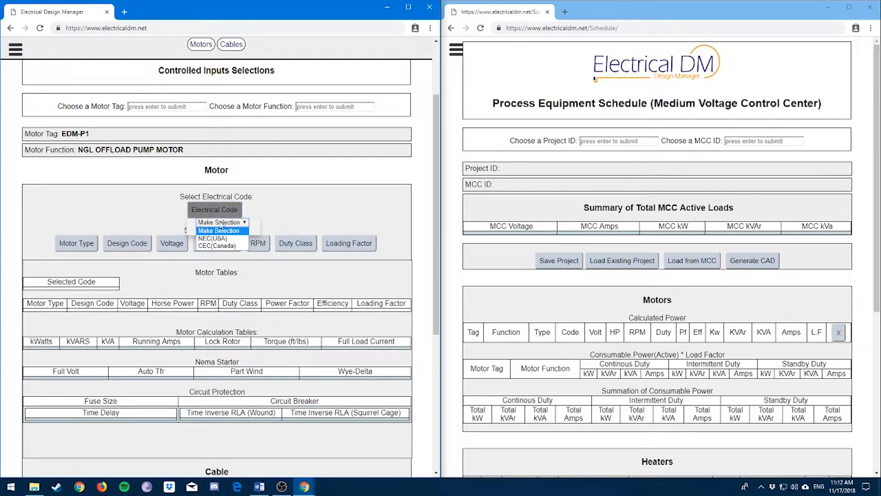
{"action": "left_click", "coordinate": [74, 248]}
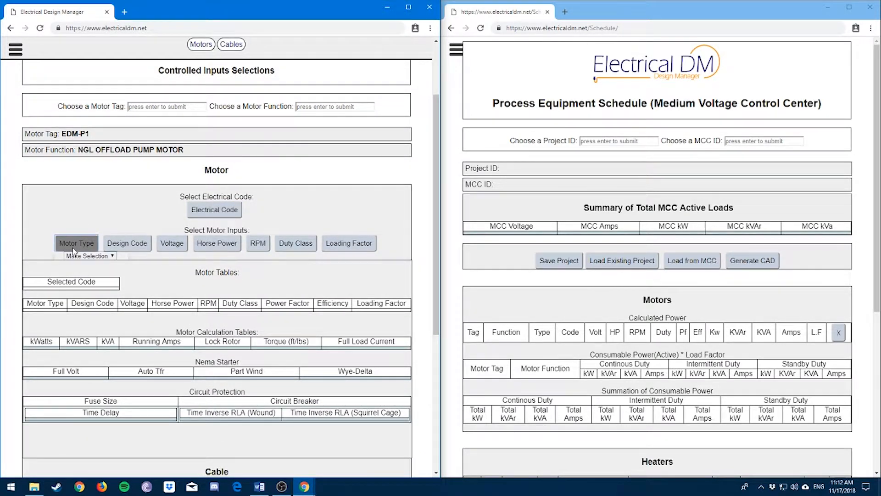
{"action": "left_click", "coordinate": [90, 255]}
{"action": "left_click", "coordinate": [85, 275]}
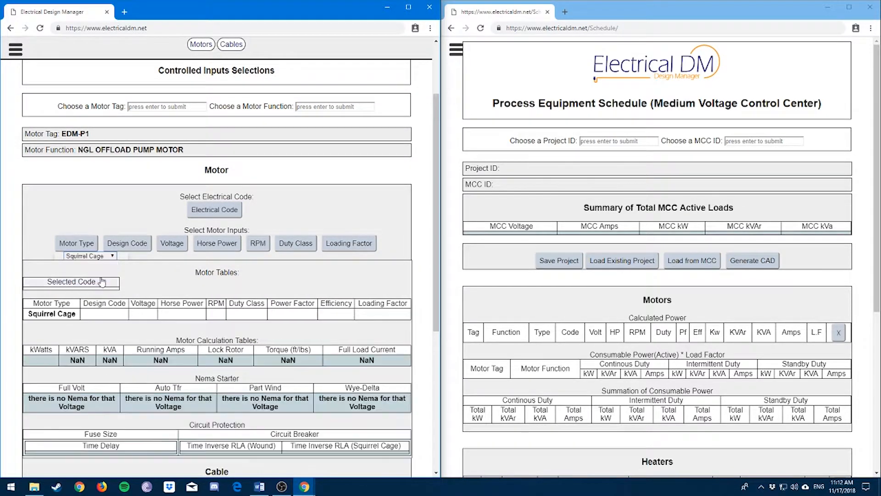
{"action": "left_click", "coordinate": [132, 248]}
{"action": "left_click", "coordinate": [131, 255]}
{"action": "left_click", "coordinate": [138, 271]}
Set the motor's voltage to 460 and its horsepower to 100.
{"action": "left_click", "coordinate": [172, 243]}
{"action": "left_click", "coordinate": [184, 255]}
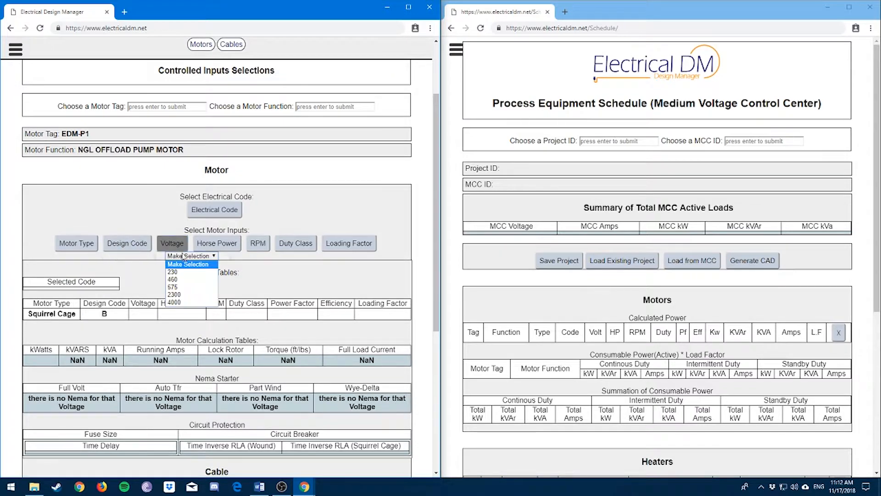
{"action": "left_click", "coordinate": [173, 279]}
{"action": "left_click", "coordinate": [217, 243]}
{"action": "left_click", "coordinate": [226, 255]}
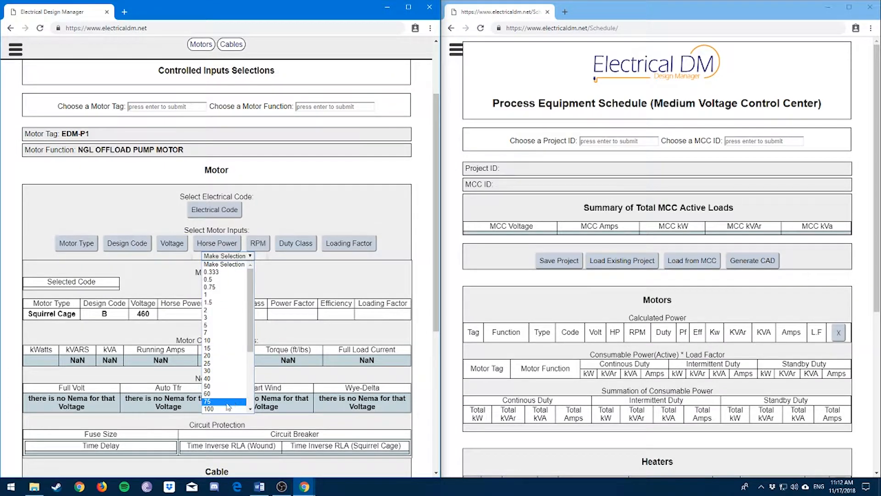
{"action": "left_click", "coordinate": [227, 407]}
Set the motor's RPM to 3565, duty class to Continuous and loading factor to 0.75.
{"action": "left_click", "coordinate": [258, 244]}
{"action": "left_click", "coordinate": [275, 256]}
{"action": "left_click", "coordinate": [275, 272]}
{"action": "left_click", "coordinate": [295, 243]}
{"action": "left_click", "coordinate": [307, 255]}
{"action": "left_click", "coordinate": [305, 272]}
{"action": "left_click", "coordinate": [349, 244]}
{"action": "left_click", "coordinate": [357, 255]}
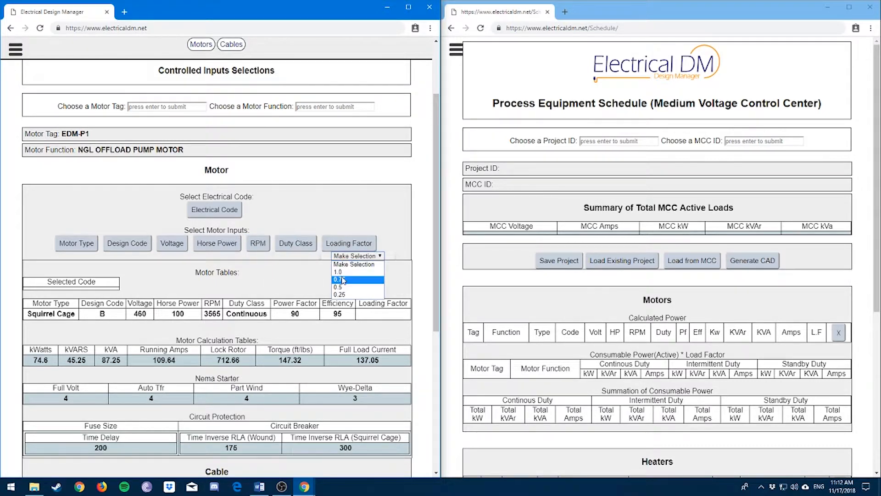
{"action": "left_click", "coordinate": [342, 279]}
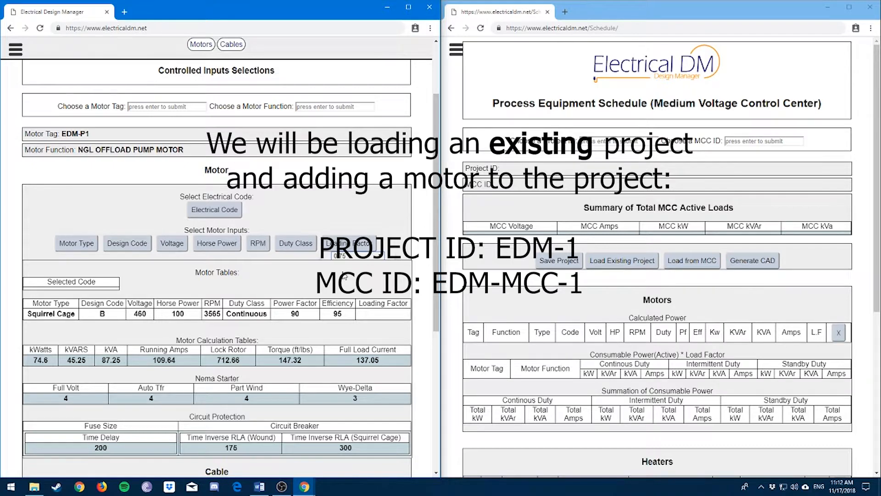
Load the existing project EDM-1 with its control center EDM-MCC-1 into the Process Equipment Schedule.
{"action": "left_click", "coordinate": [620, 265]}
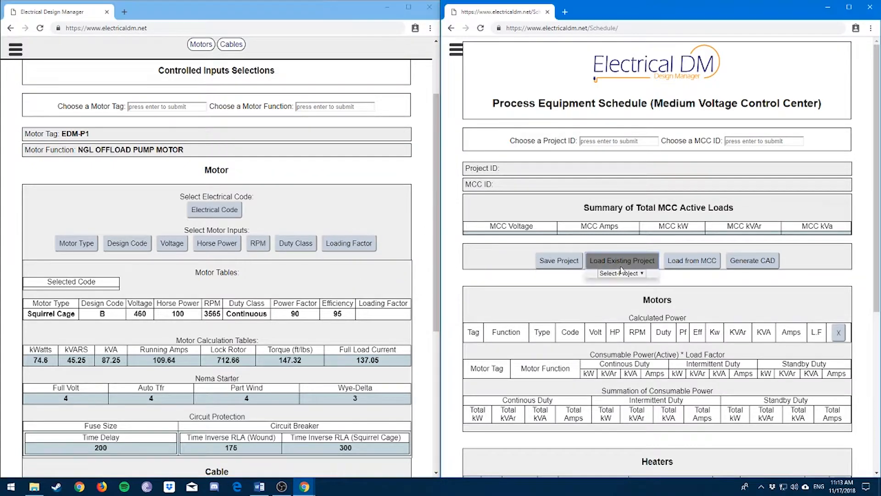
{"action": "left_click", "coordinate": [621, 273]}
{"action": "left_click", "coordinate": [626, 288]}
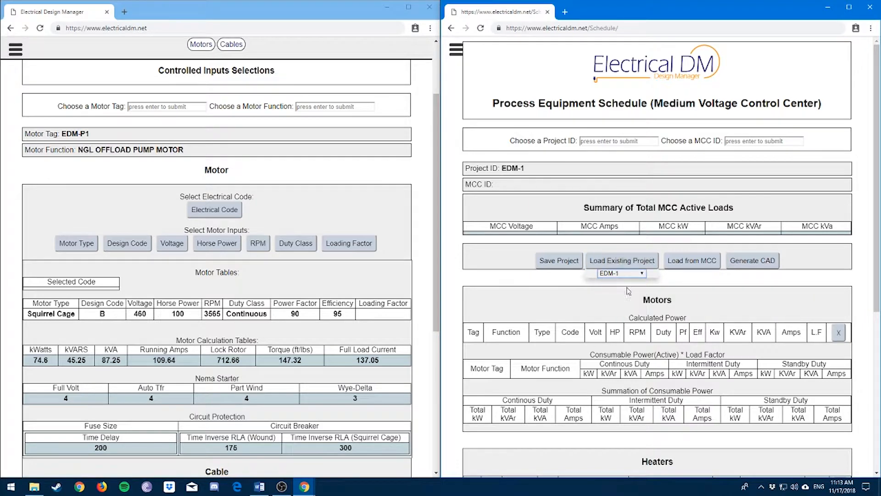
{"action": "left_click", "coordinate": [691, 271]}
{"action": "left_click", "coordinate": [700, 273]}
{"action": "left_click", "coordinate": [702, 289]}
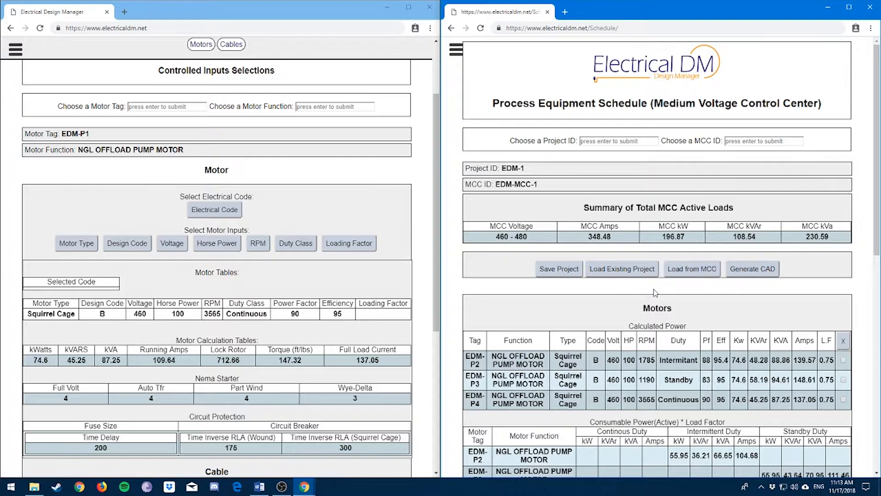
Export the calculated EDM-P1 motor to the Process Equipment Schedule.
{"action": "left_click", "coordinate": [412, 264]}
{"action": "left_click_drag", "start_coordinate": [437, 231], "coordinate": [438, 377]}
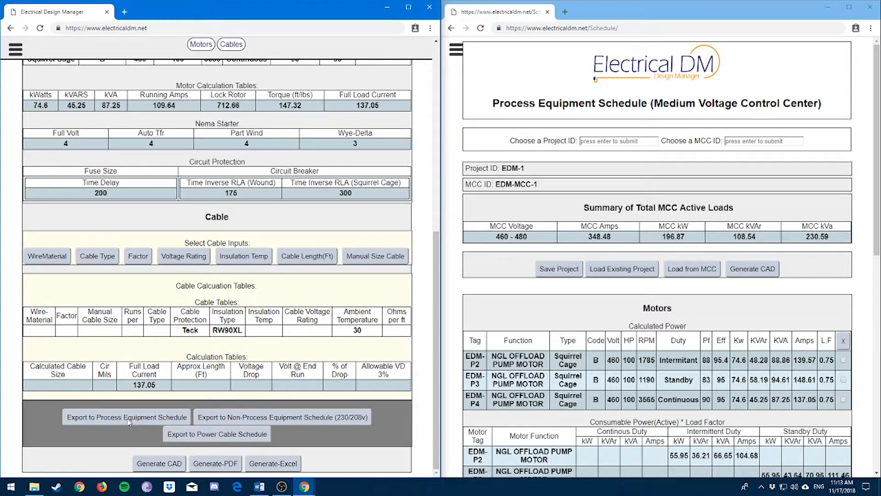
{"action": "left_click", "coordinate": [129, 421]}
{"action": "left_click", "coordinate": [804, 307]}
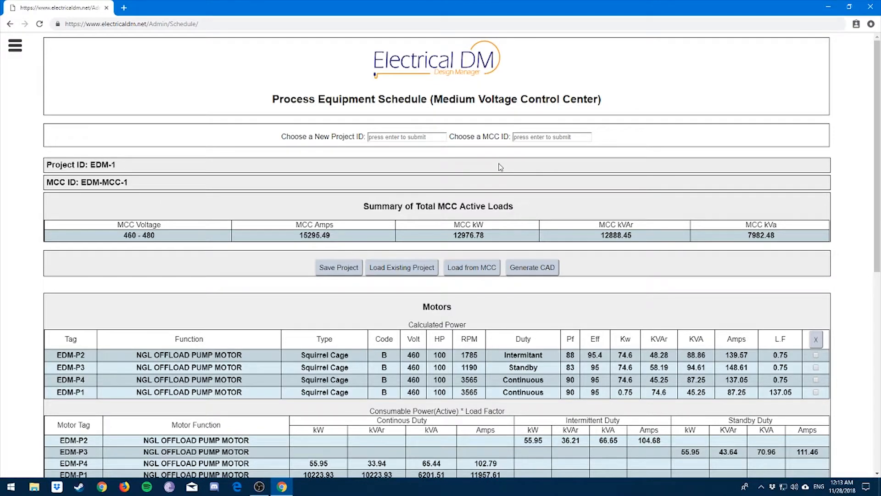
Review the schedule's motor, heater and transformer tables and the summary of consumable loads.
{"action": "left_click_drag", "start_coordinate": [876, 143], "coordinate": [873, 273]}
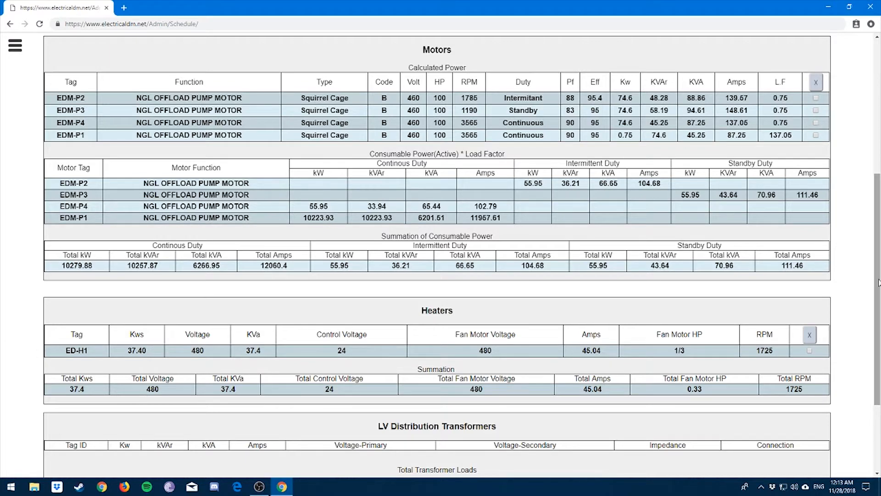
{"action": "left_click_drag", "start_coordinate": [878, 282], "coordinate": [877, 372]}
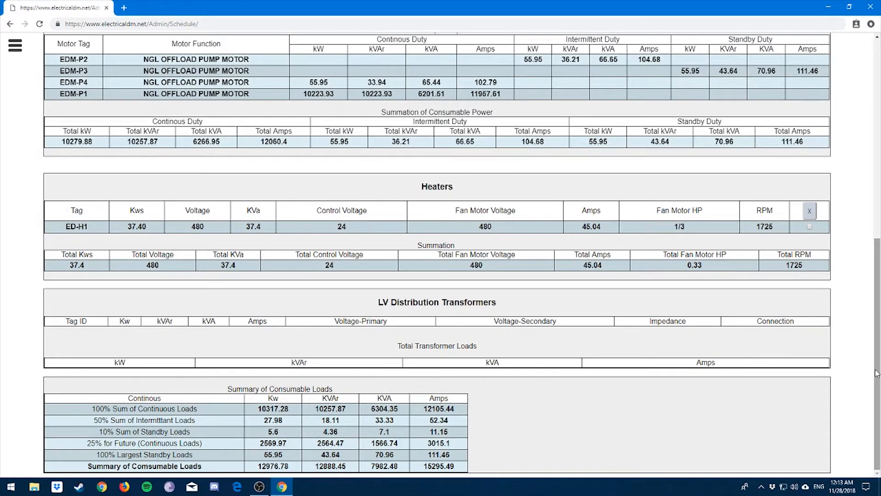